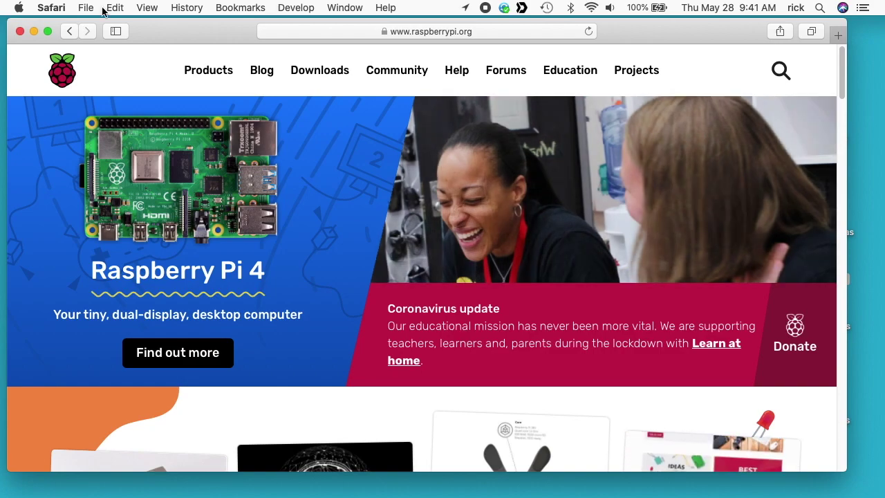
Go to the website's downloads page and open the Raspberry Pi OS download page
click(321, 72)
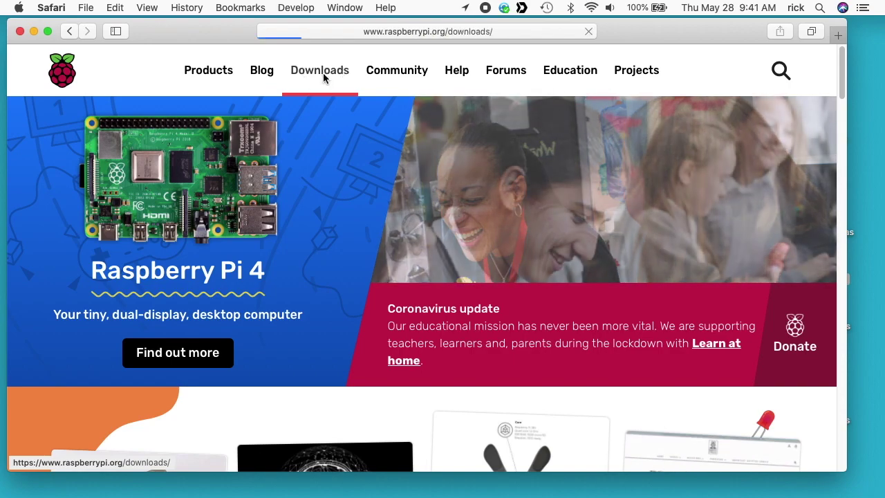
scroll(292, 280, down, 3)
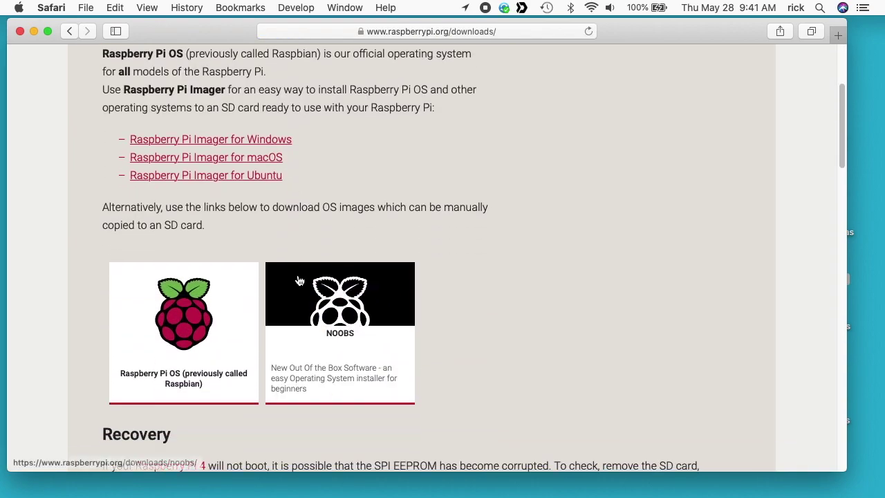
click(185, 312)
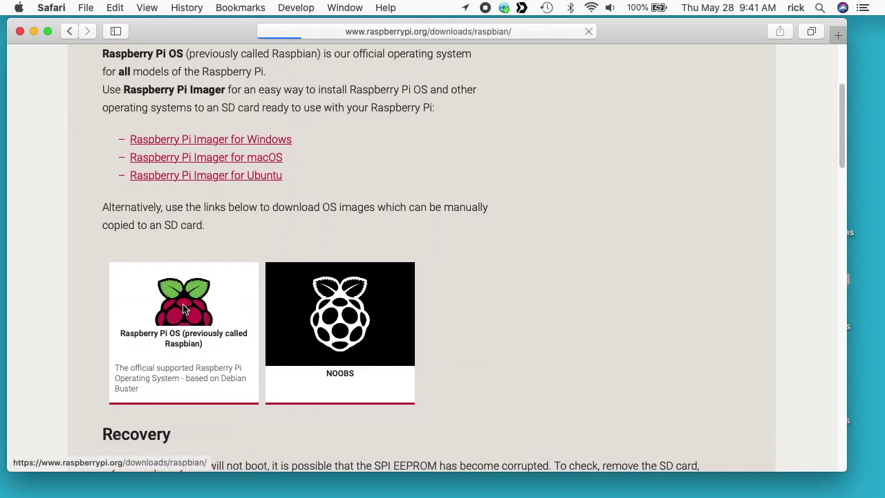
Open the release notes for the Raspberry Pi OS desktop image, then switch to Raspberry Pi Imager
scroll(220, 373, down, 3)
scroll(220, 374, down, 1)
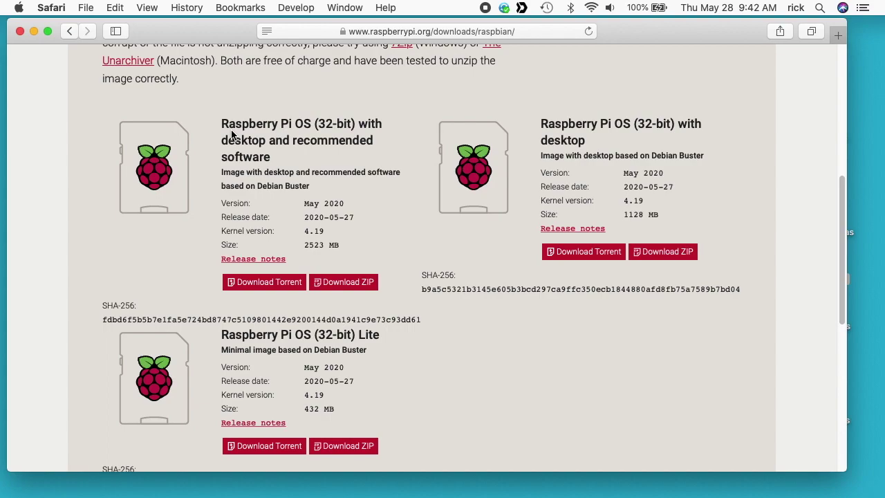
click(272, 260)
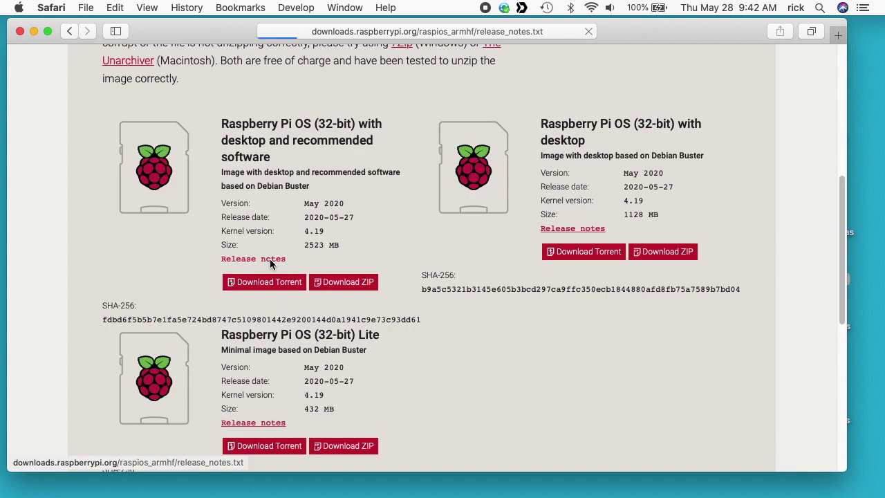
key(super+Tab)
key(super+Tab)
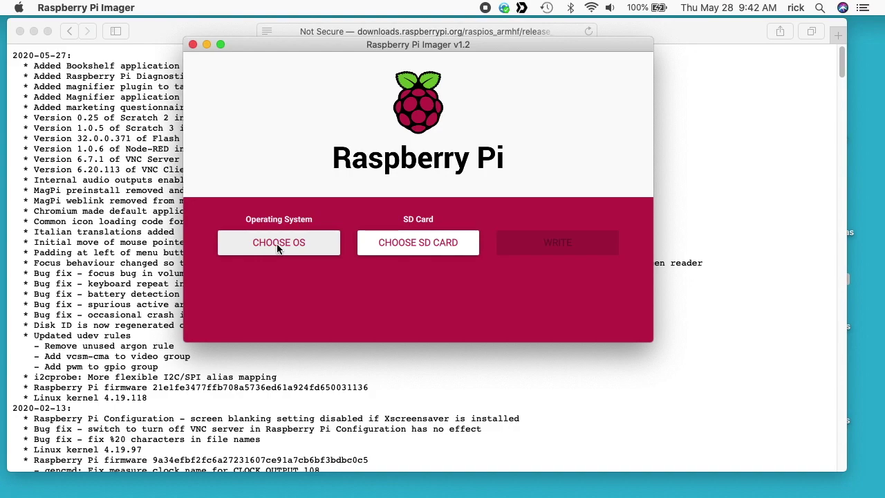
Choose the custom image 2020-05-27-raspios-buster-full-armhf.zip as the operating system
click(278, 249)
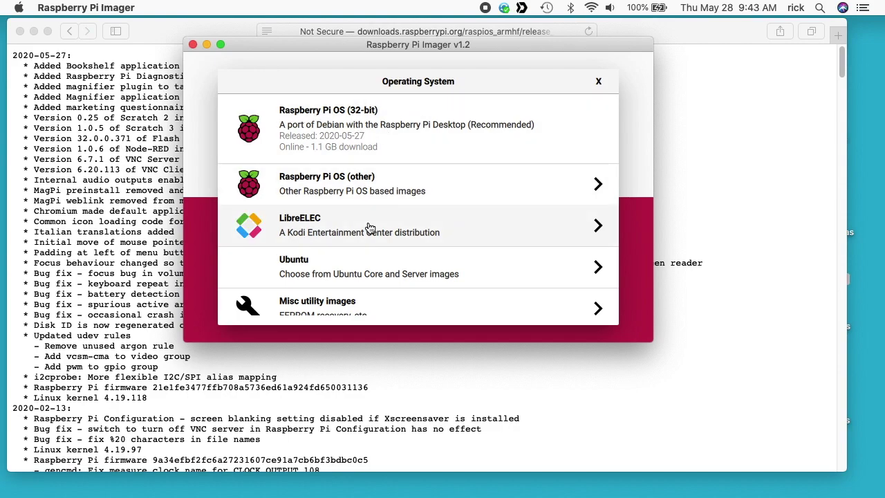
scroll(368, 228, down, 3)
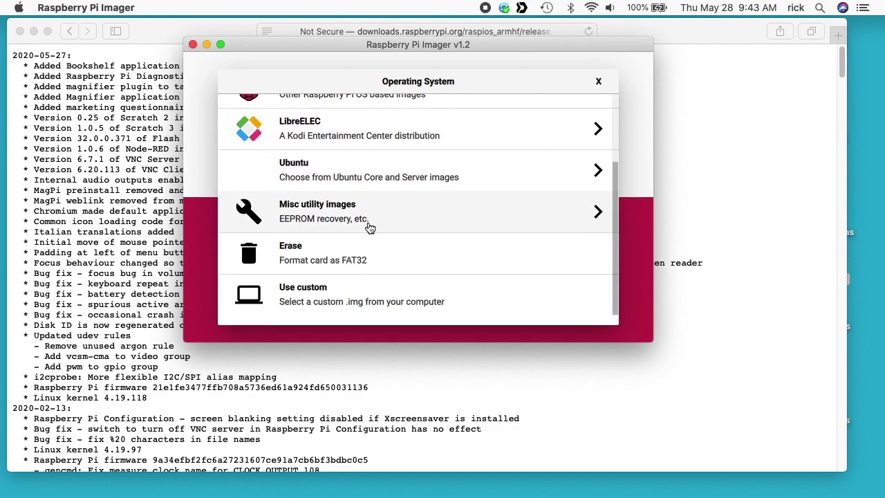
click(339, 301)
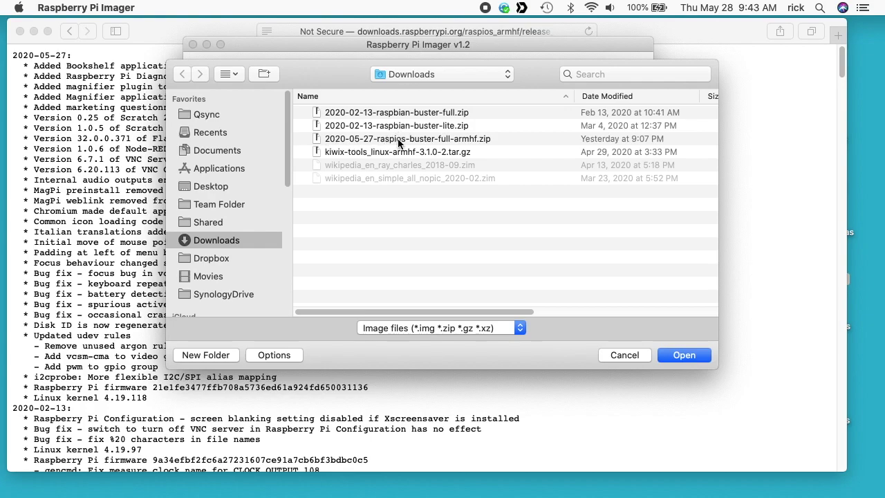
click(443, 138)
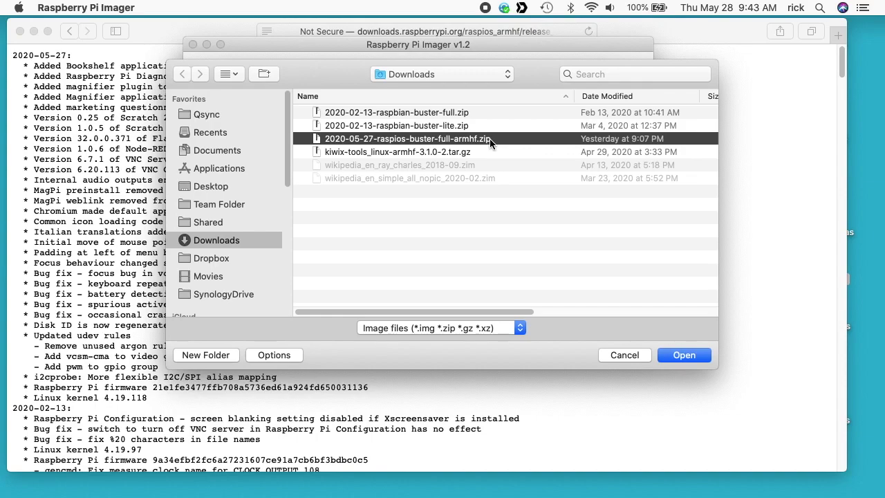
click(695, 355)
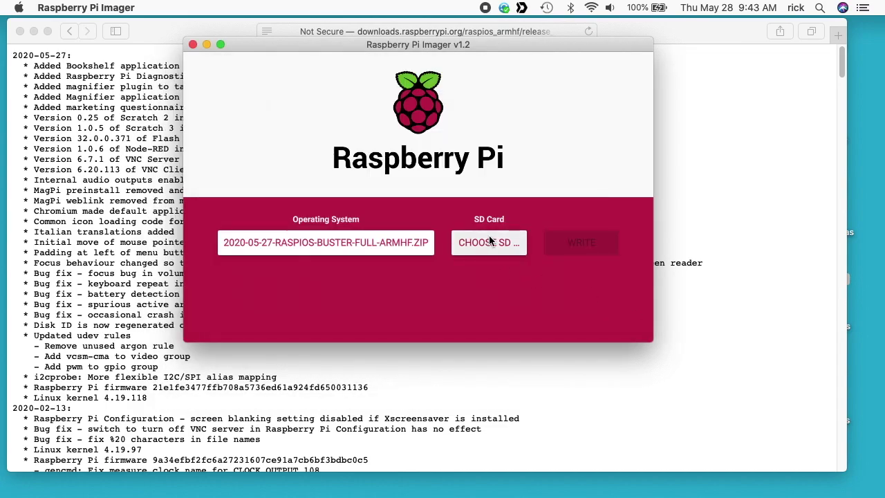
Target the 32.0 GB Apple SDXC Reader card and start writing, authorising with the account password
click(489, 240)
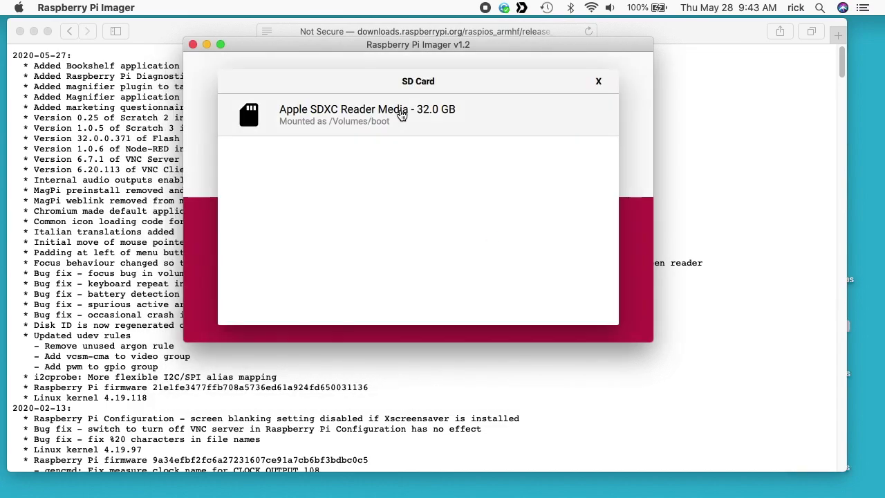
click(456, 109)
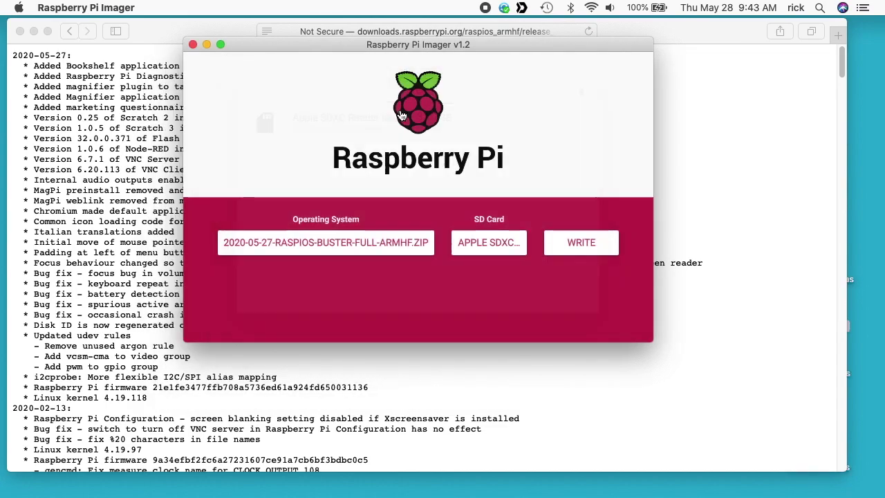
click(592, 249)
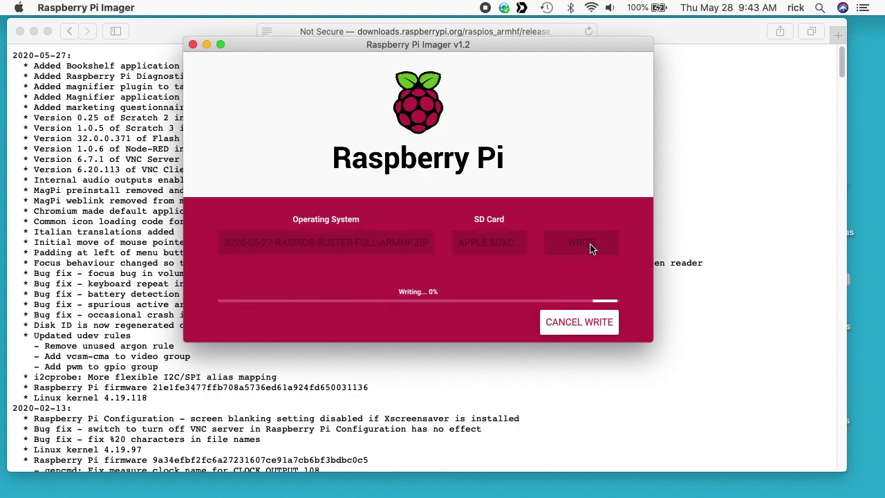
text(•••••••••)
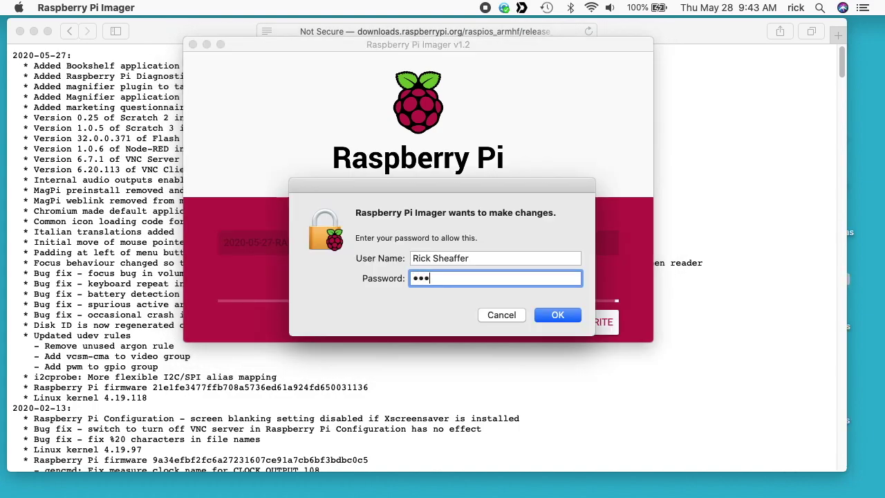
key(Return)
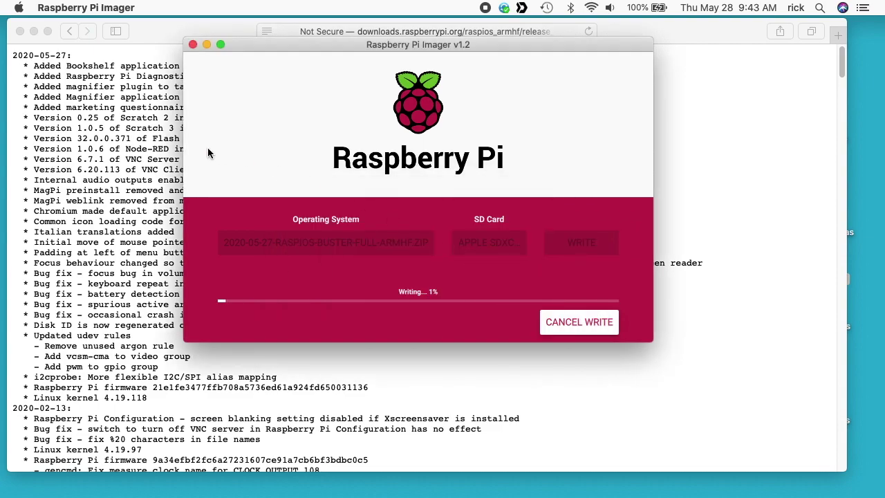
click(134, 158)
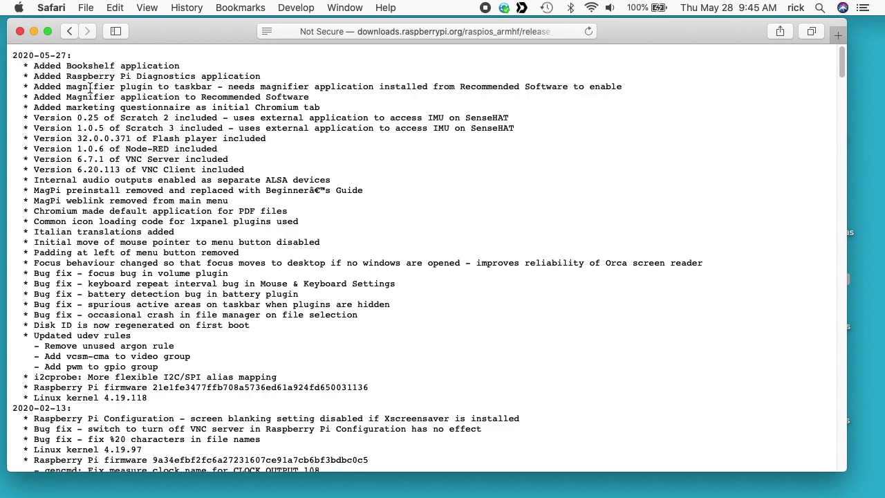
Read the May 2020 release notes, highlighting 'audio', then bring Raspberry Pi Imager back to the front
double_click(98, 181)
mouse_move(4, 4)
click(159, 318)
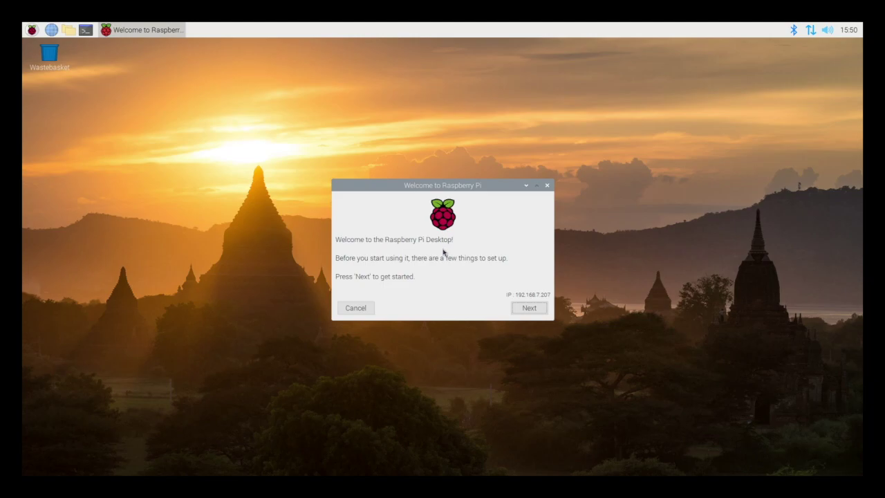
Advance through the Welcome to Raspberry Pi wizard pages, from country settings to the new-password step
click(32, 30)
click(168, 286)
click(370, 410)
click(773, 441)
click(537, 318)
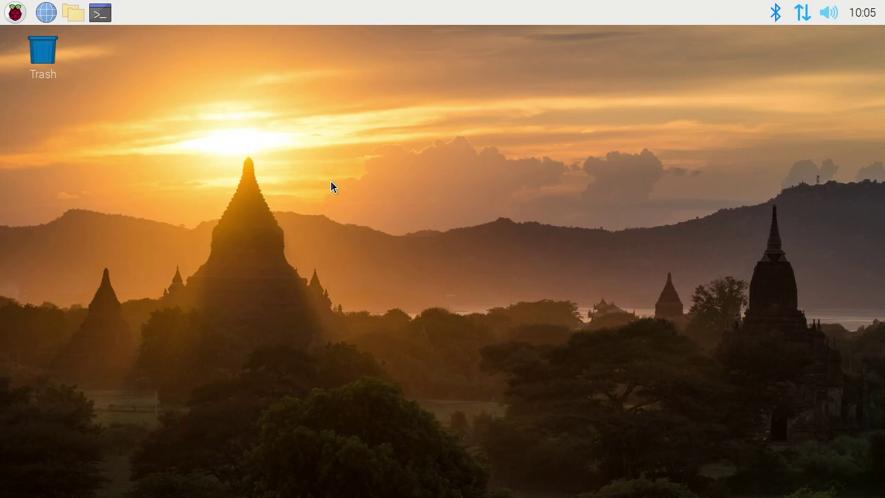
Launch Bookshelf from the Help section of the applications menu
click(13, 8)
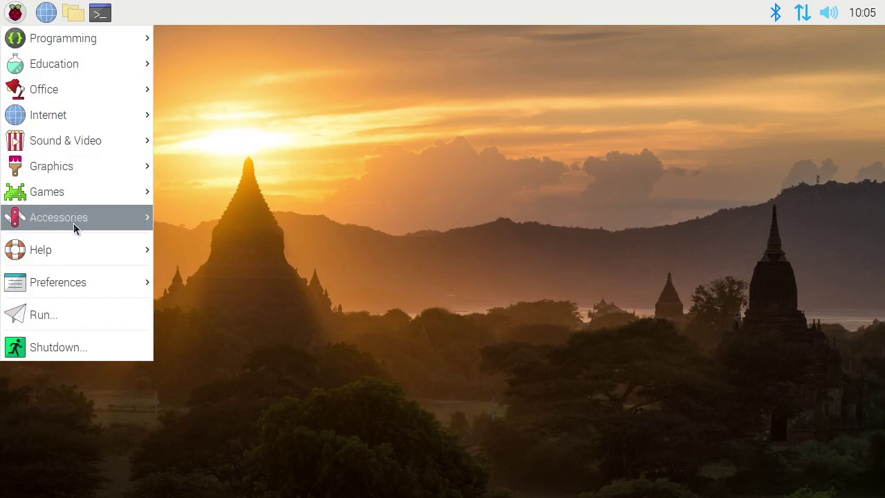
mouse_move(78, 249)
click(181, 251)
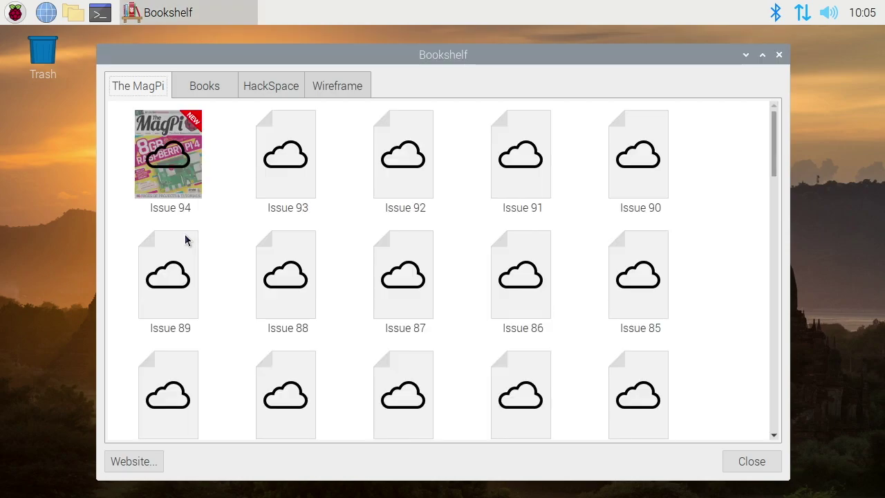
Browse the Books, HackSpace and Wireframe collections, ending on The MagPi issues
click(205, 94)
click(277, 102)
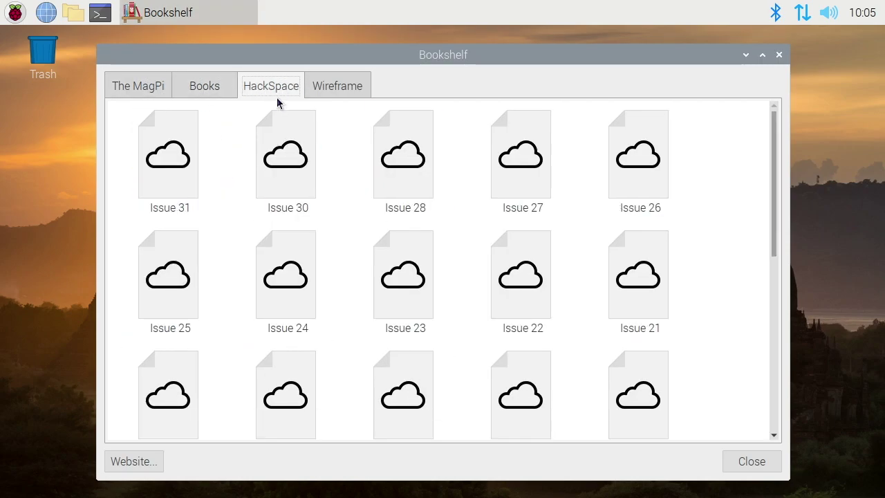
click(336, 90)
click(138, 86)
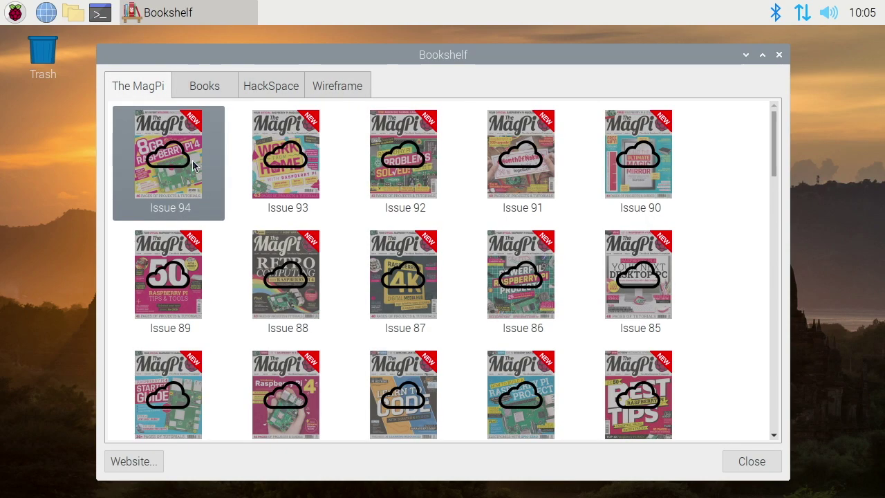
Download MagPi Issue 94, scroll through MagPi94.pdf in Chromium, close it, and dismiss the issue's options menu
click(188, 159)
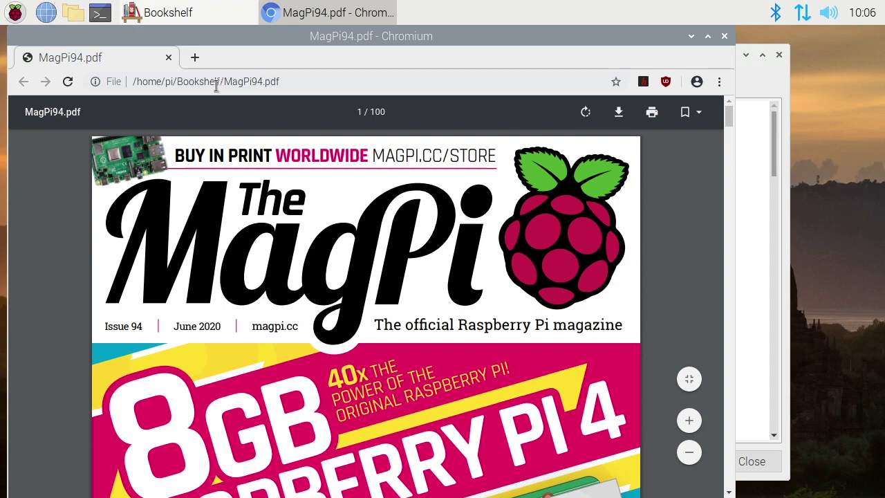
scroll(305, 240, down, 5)
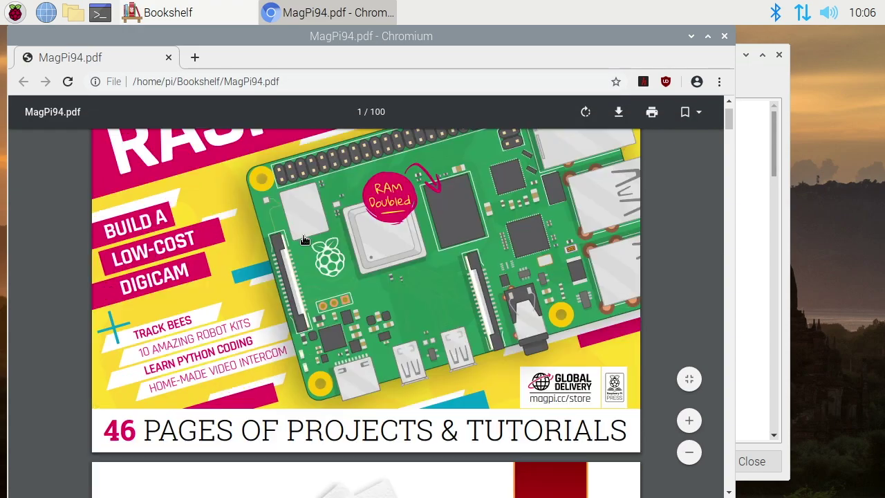
scroll(305, 239, down, 20)
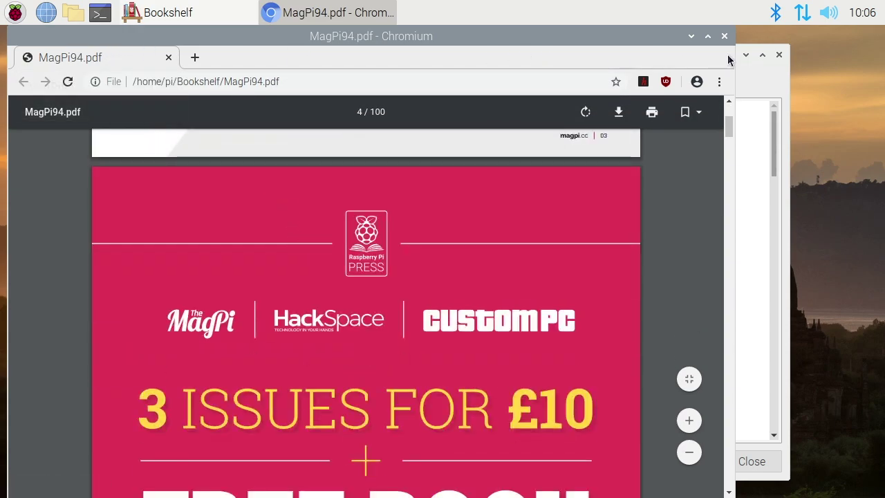
click(724, 37)
right_click(178, 163)
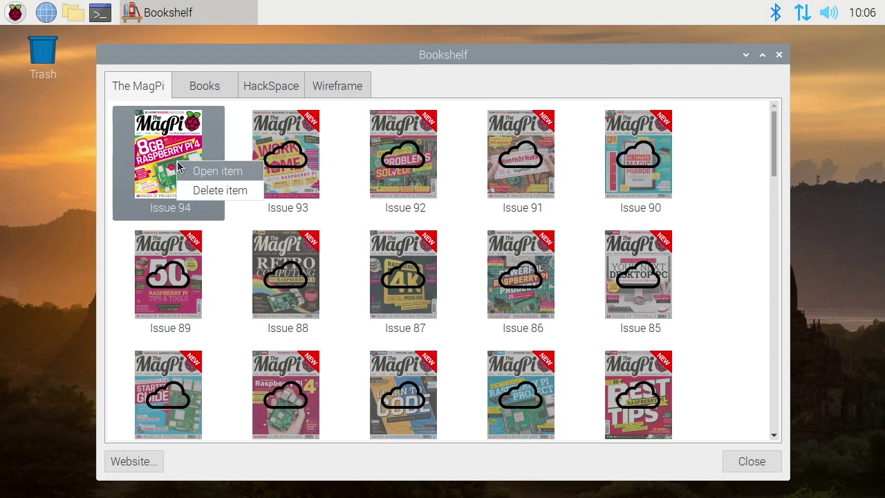
click(224, 215)
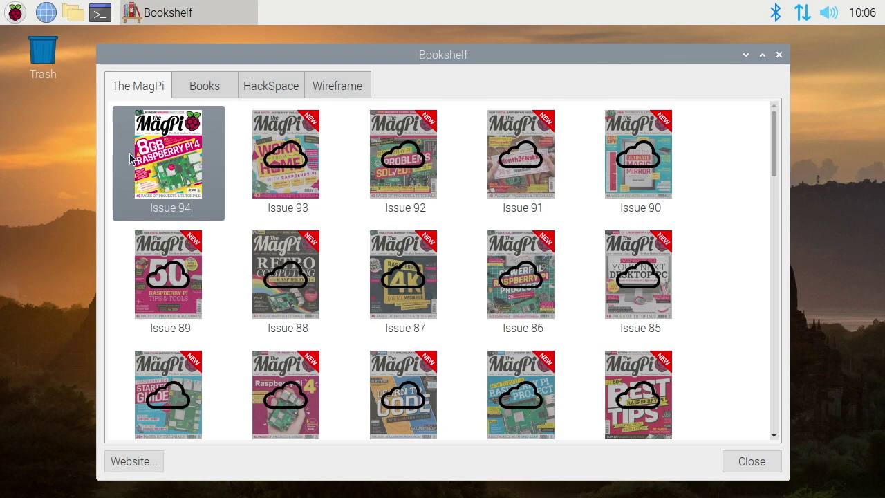
Delete the downloaded copy of MagPi Issue 94, view the Books collection, and close Bookshelf with Alt+F4
right_click(183, 148)
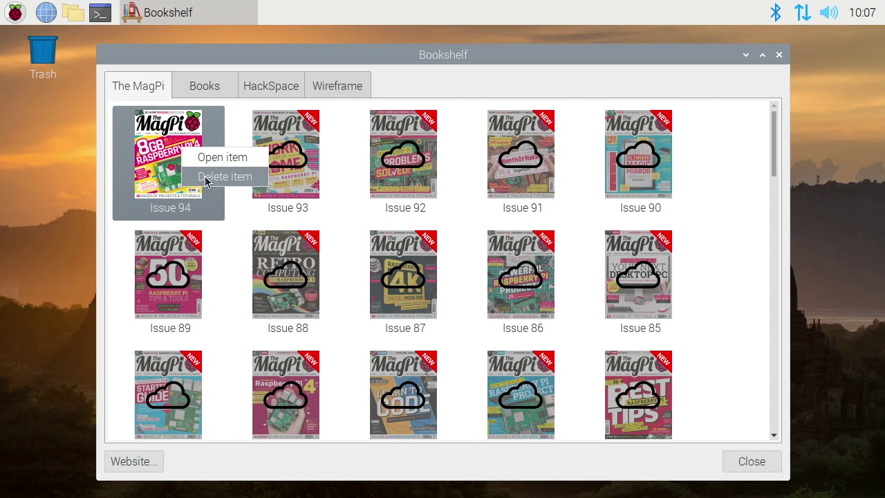
click(206, 178)
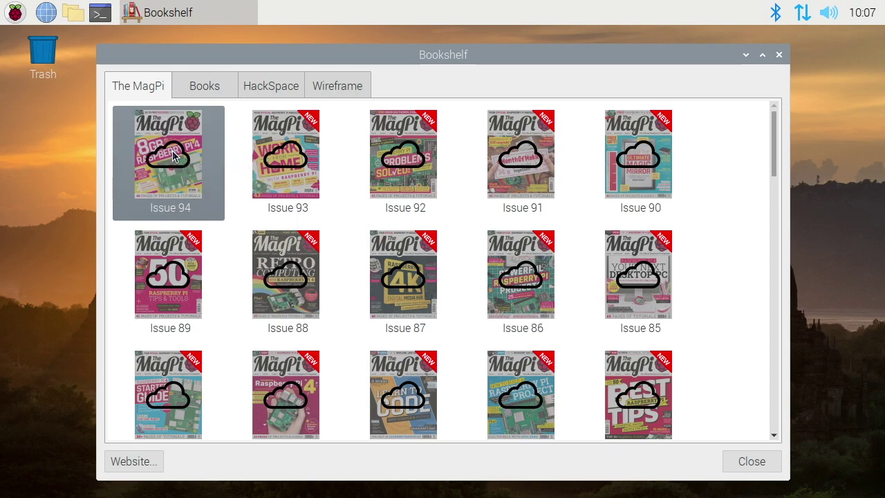
click(217, 89)
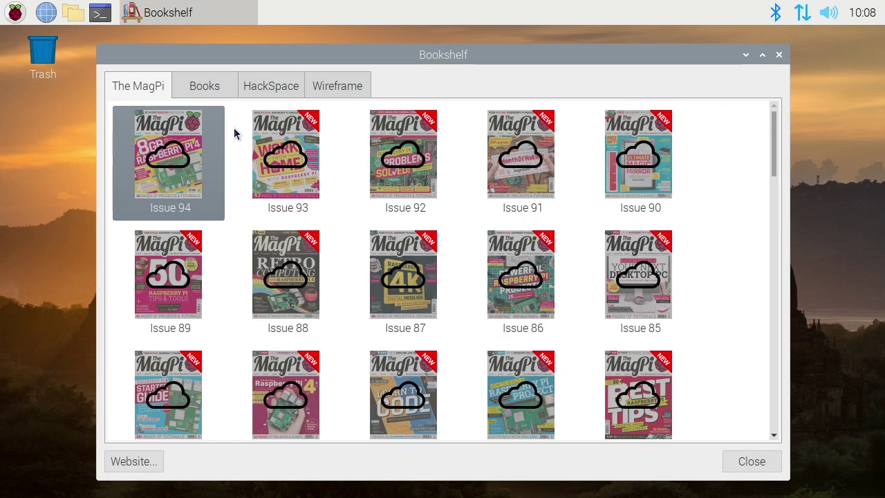
key(alt+F4)
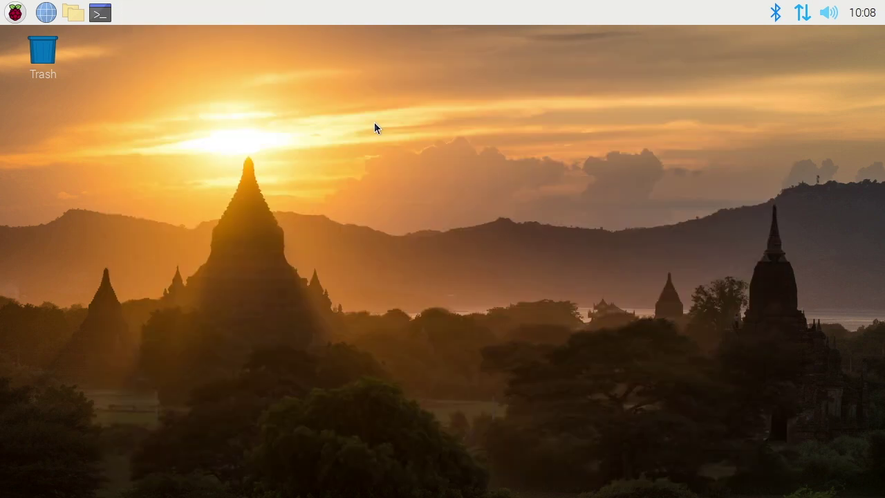
Launch Raspberry Pi Diagnostics from Accessories and run the SD Card Speed Test
click(13, 12)
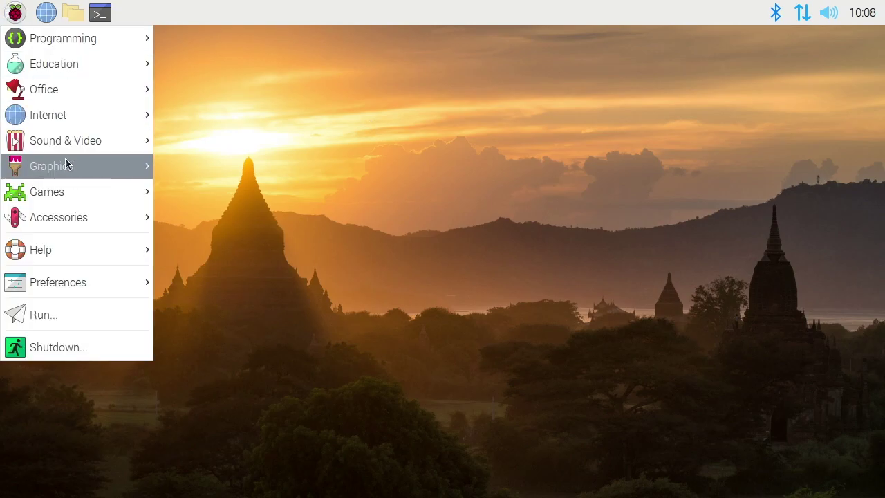
mouse_move(100, 205)
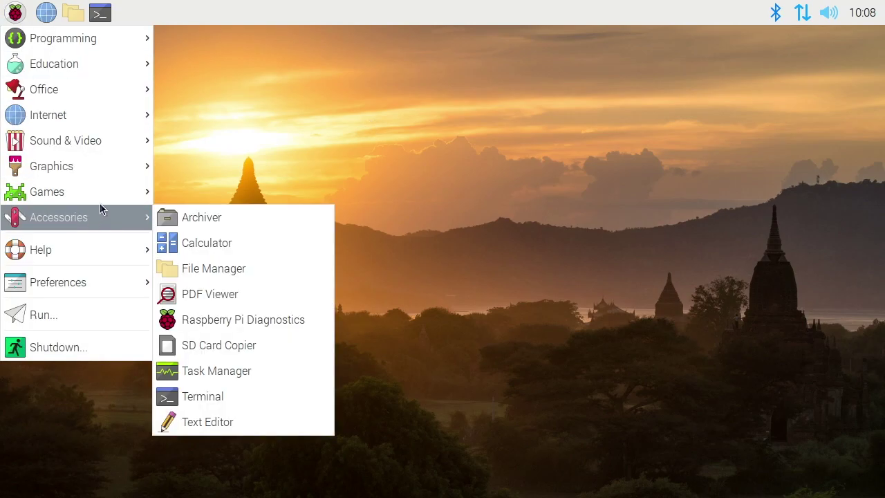
click(259, 320)
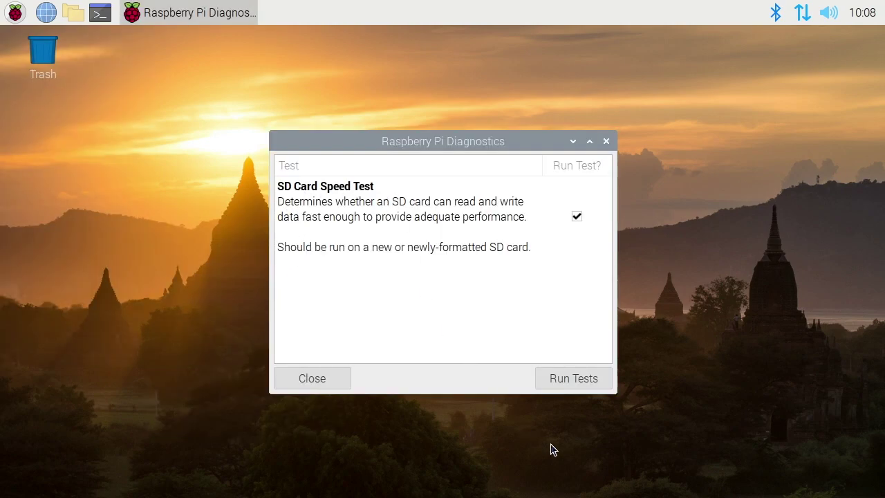
click(567, 377)
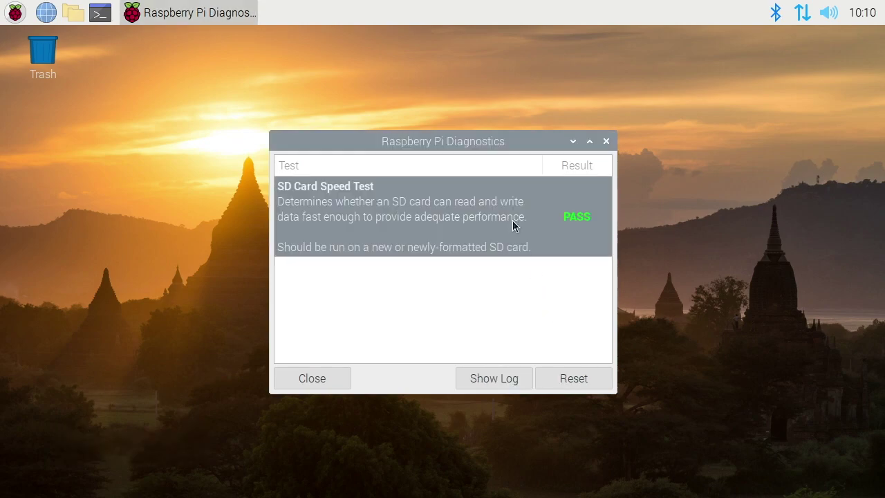
Check the passing result in the rpdiags.txt log, then close the log and Diagnostics
click(514, 391)
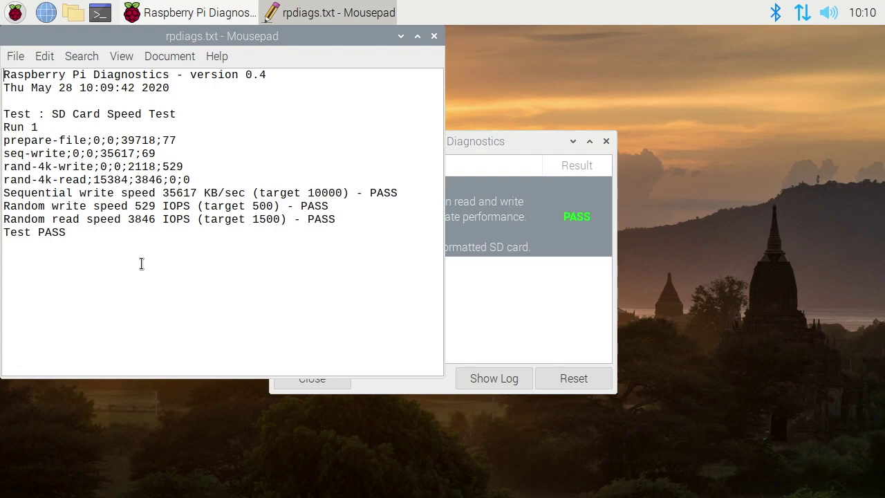
click(433, 36)
click(606, 141)
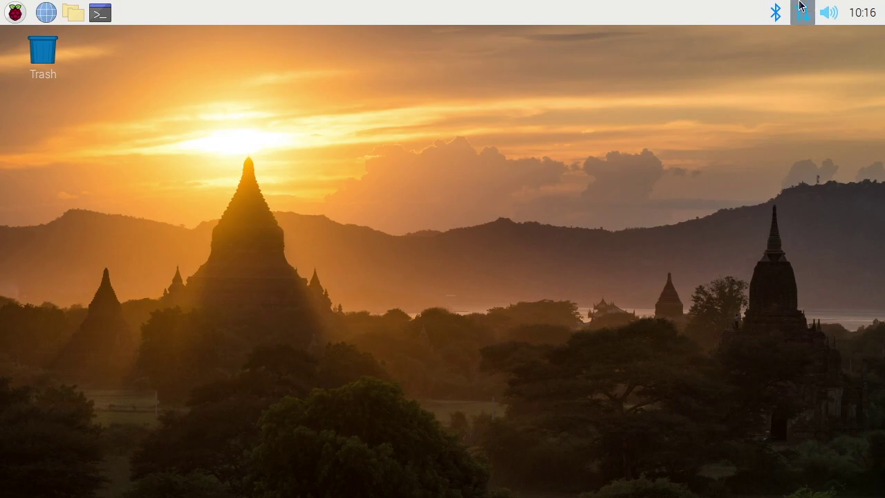
right_click(832, 15)
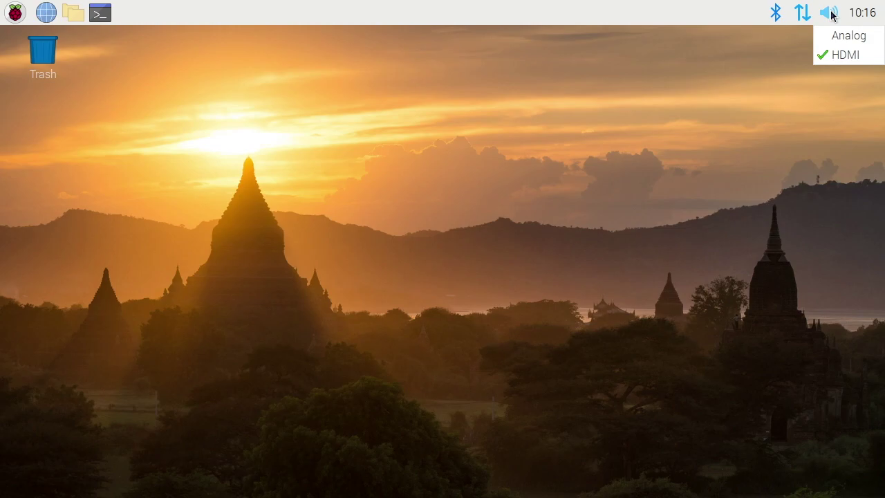
click(837, 35)
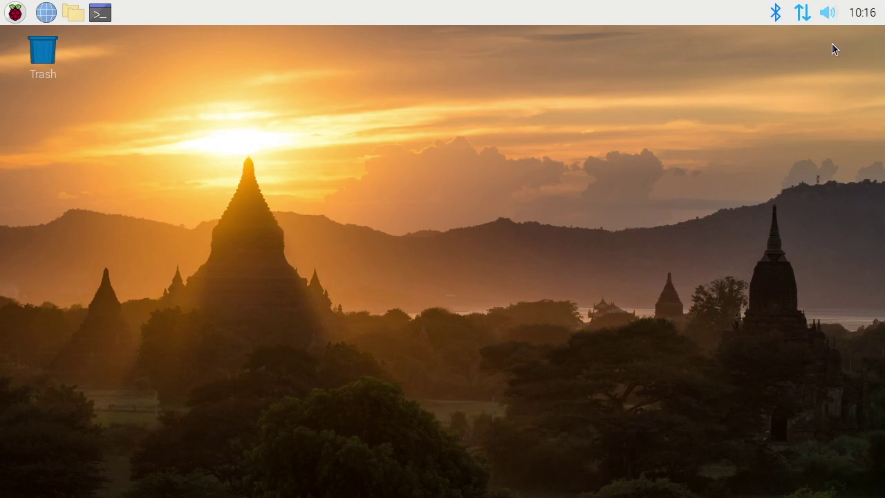
right_click(828, 12)
click(845, 47)
Launch Recommended Software from the Preferences menu
click(16, 13)
mouse_move(45, 223)
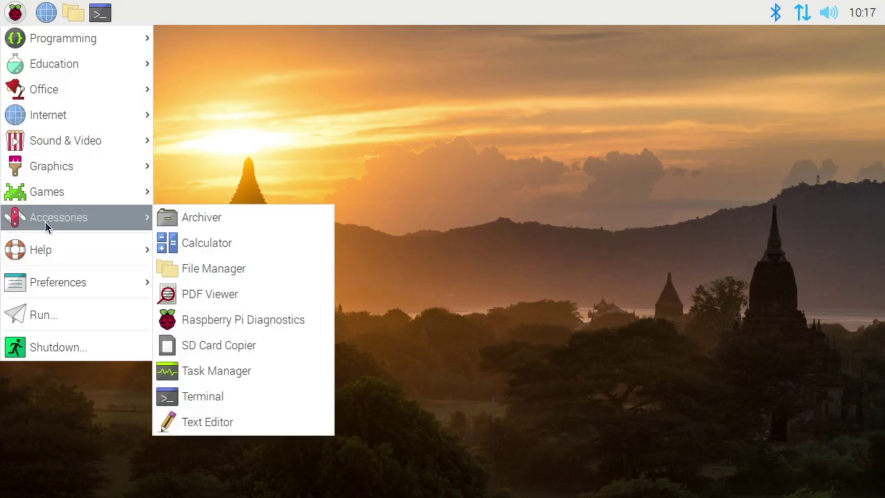
mouse_move(84, 285)
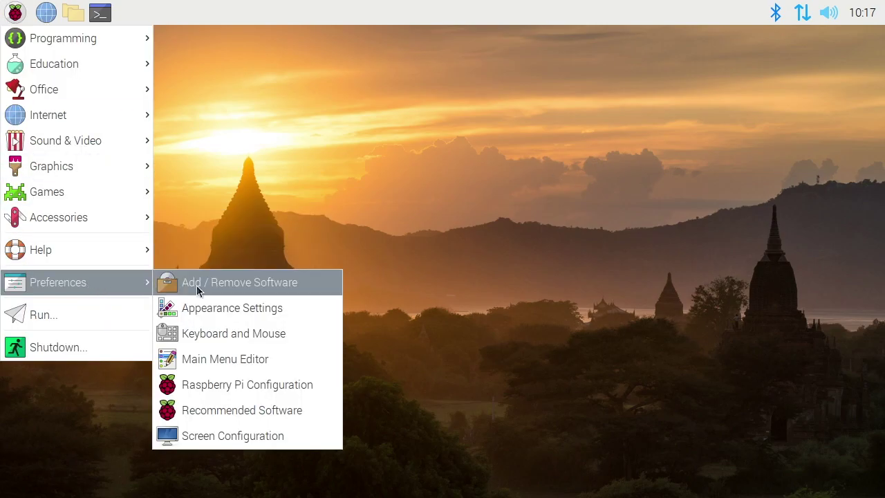
click(273, 410)
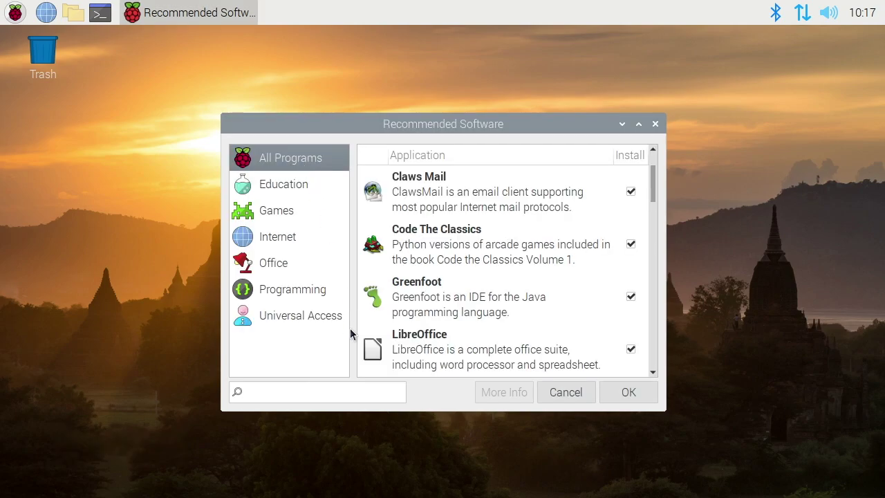
Mark Magnifier and Orca under Universal Access and confirm the installation
click(325, 317)
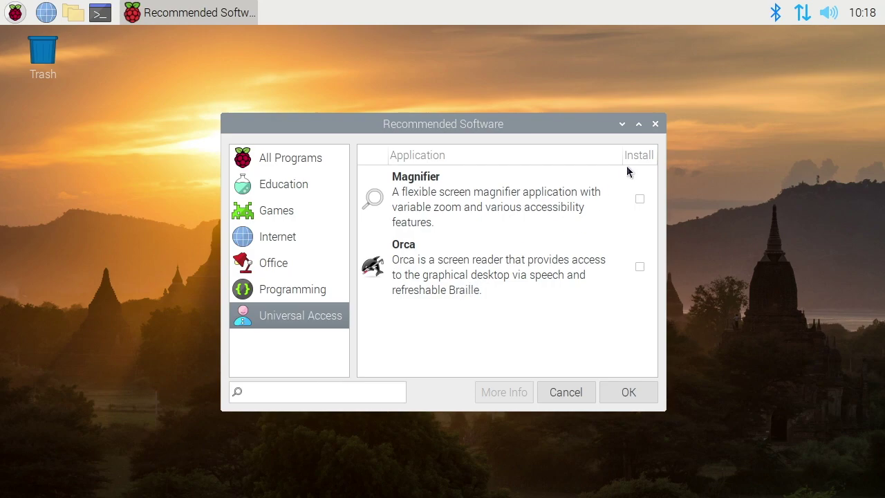
click(639, 199)
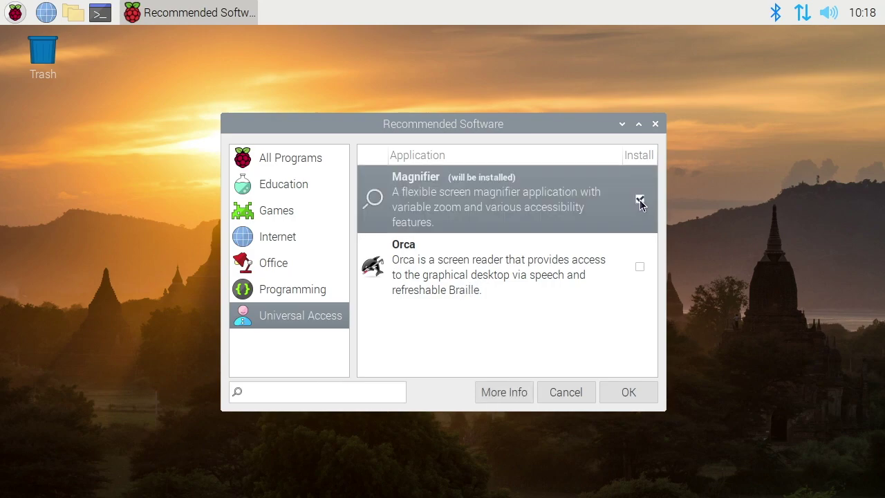
click(640, 268)
click(627, 394)
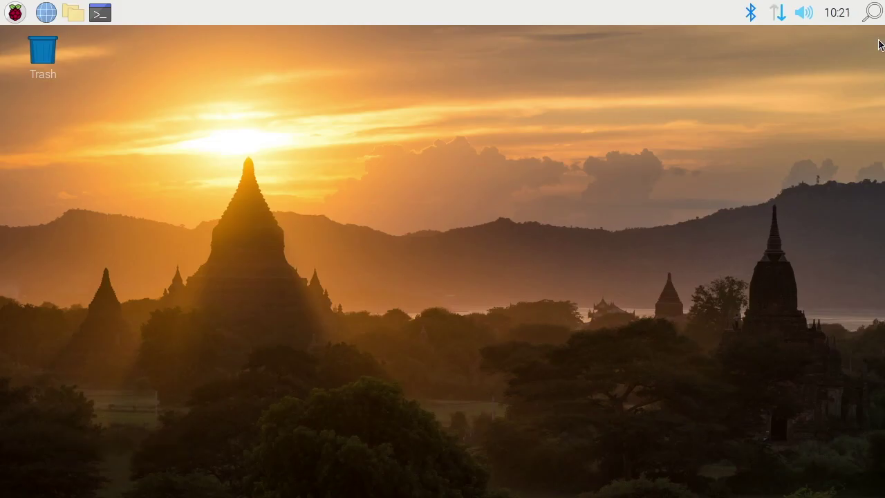
click(52, 22)
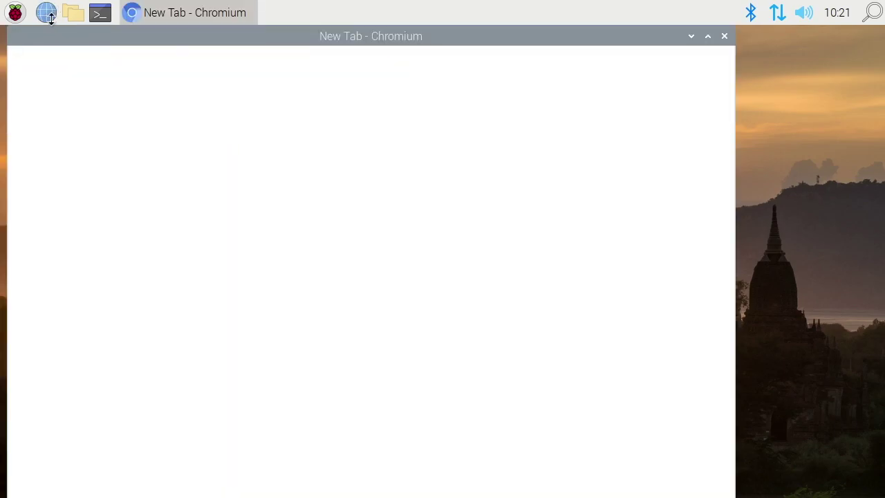
text(www.rickam)
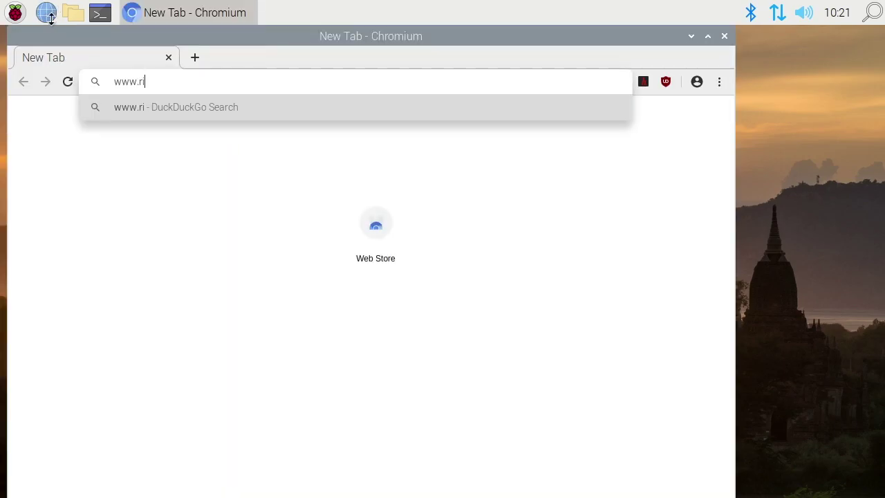
key(BackSpace)
key(BackSpace)
text(makes.com)
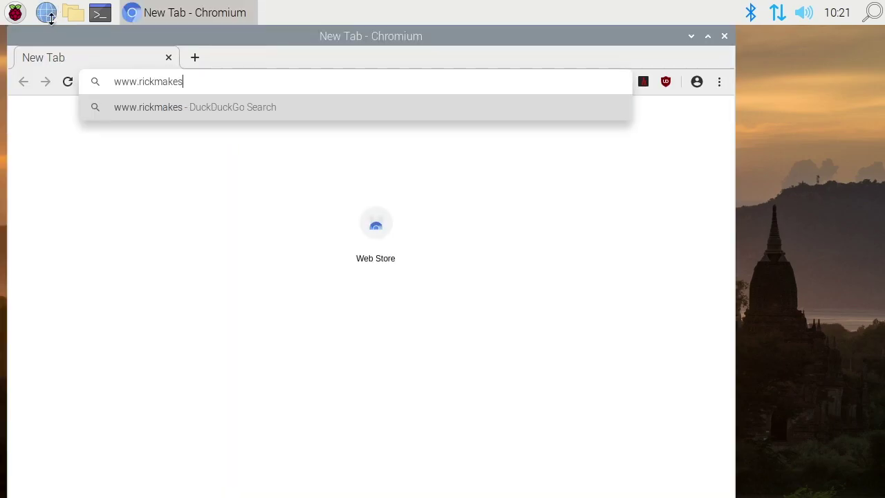
key(Return)
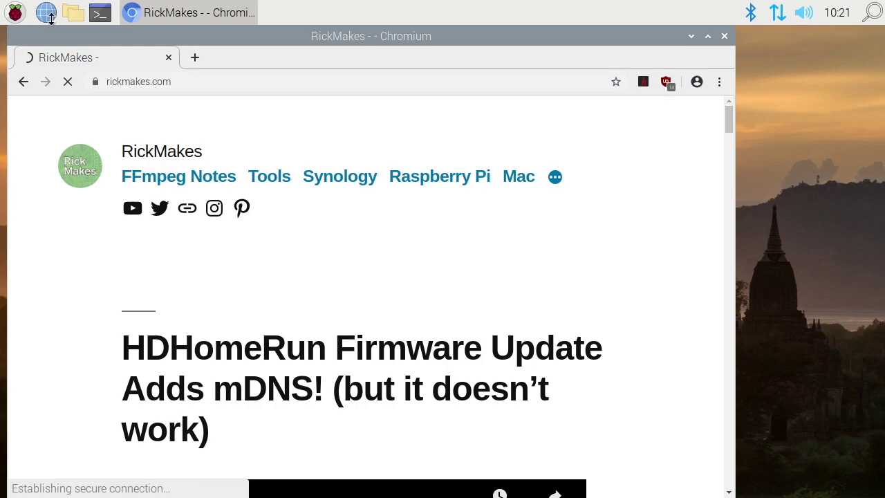
click(674, 474)
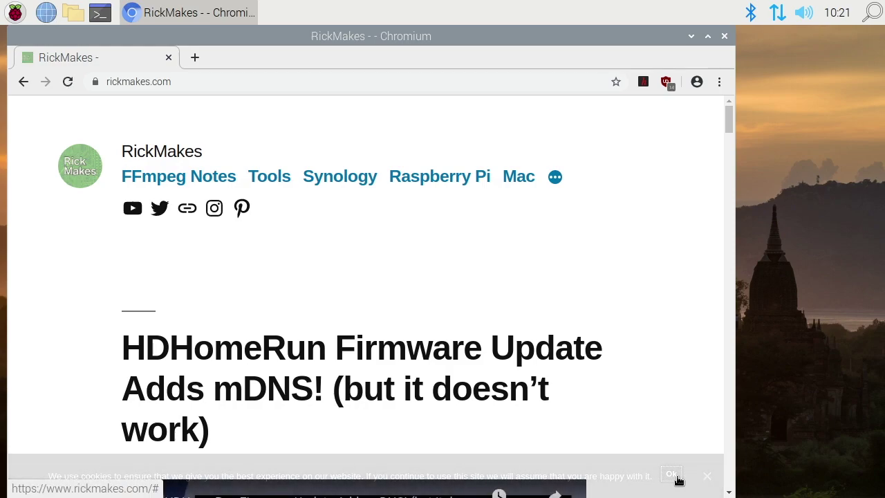
click(872, 13)
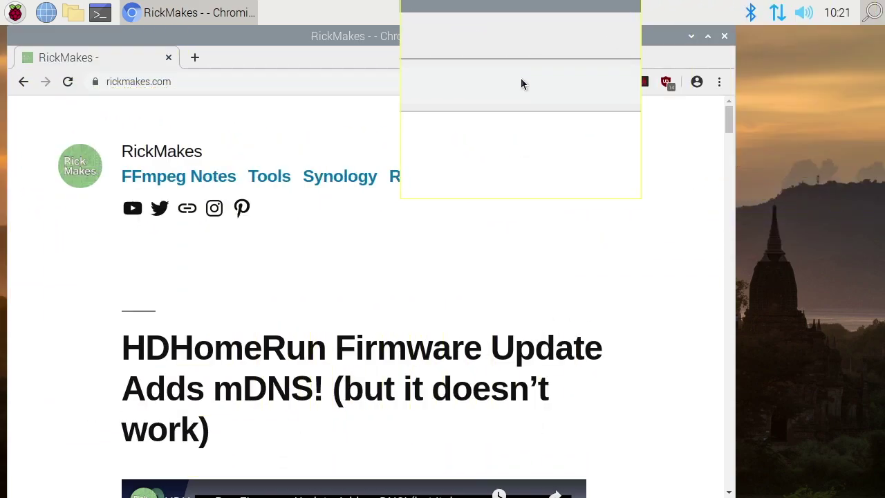
Turn off the magnifier lens, then in Magnifier Settings try Circle and restore the Rectangle shape
click(873, 14)
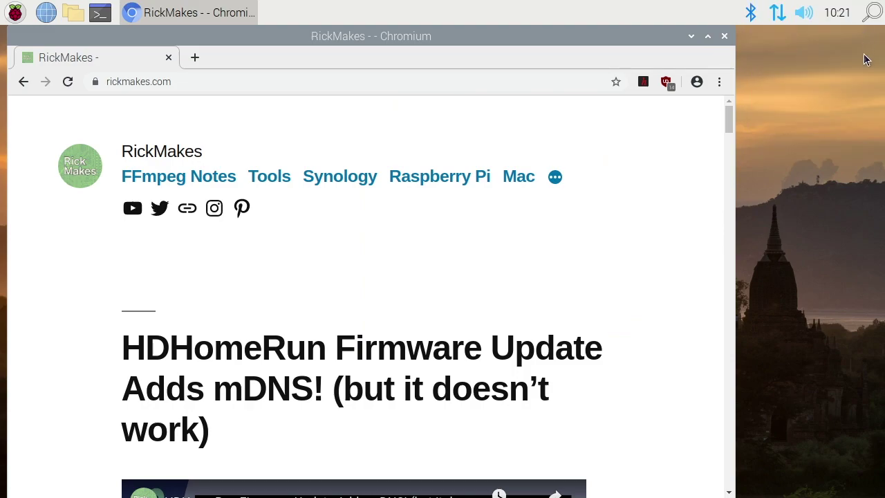
right_click(873, 15)
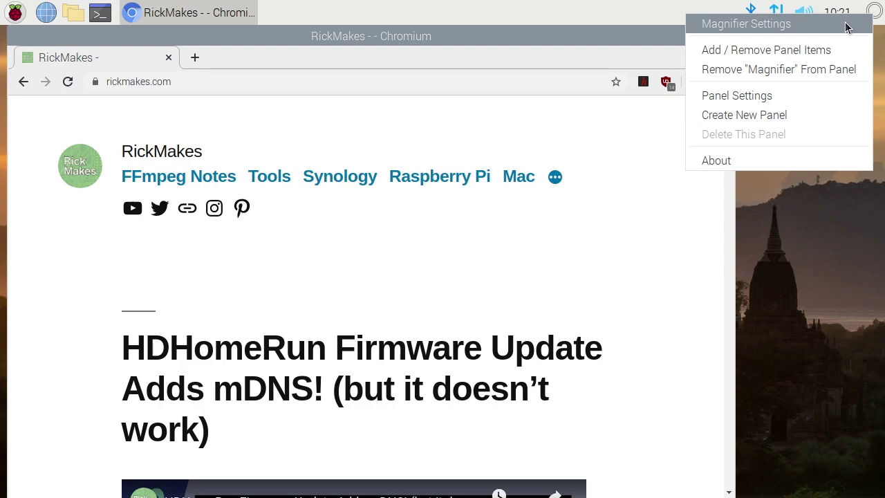
click(848, 26)
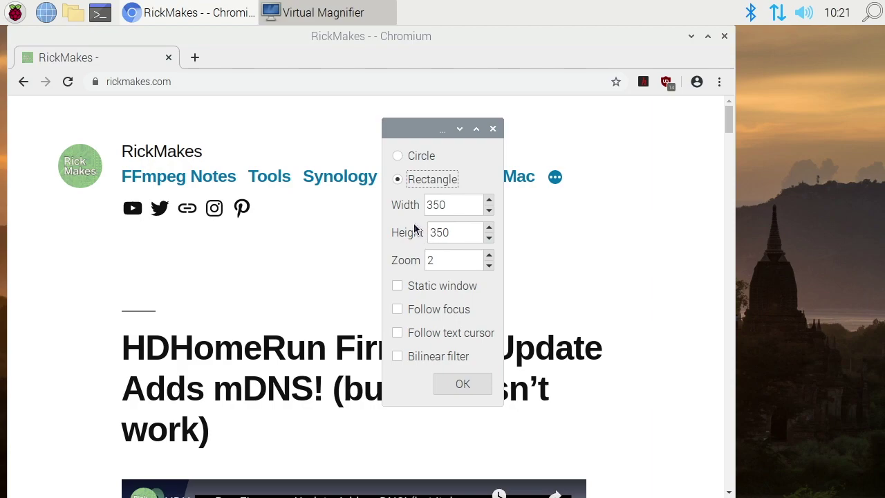
click(425, 156)
click(423, 180)
click(493, 129)
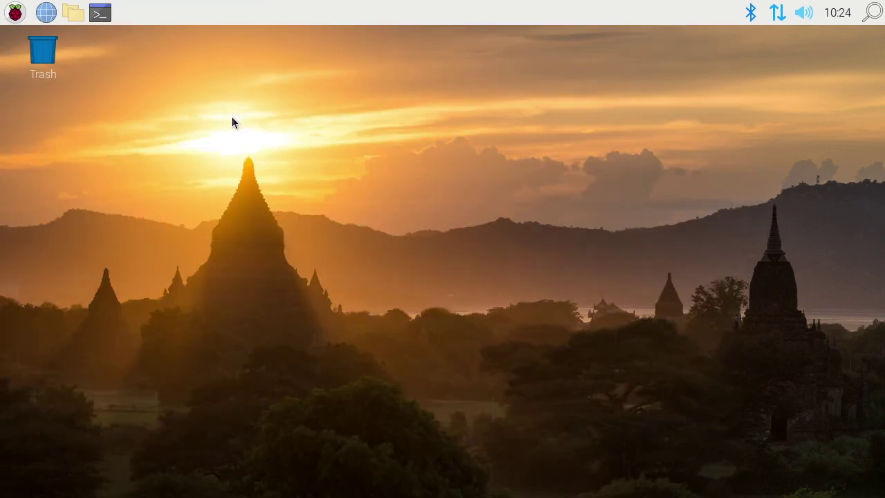